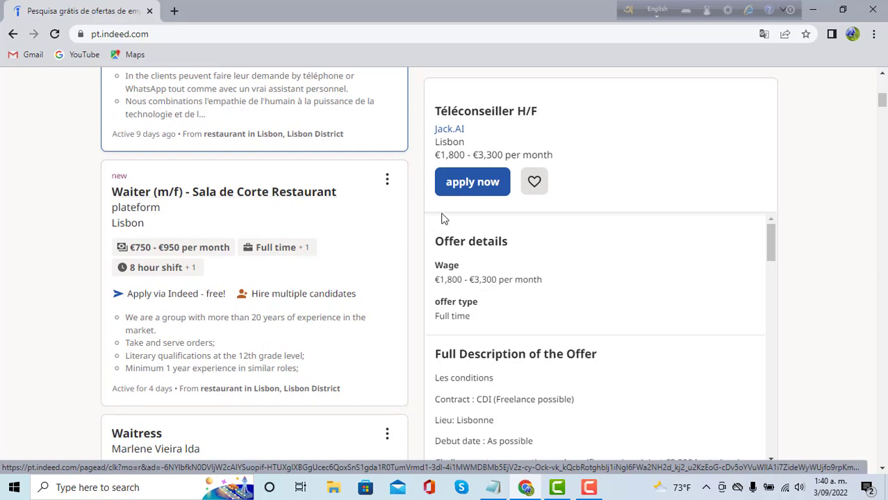
Step: Look through the recommended job offers for Lisbon in the offer feed
{"action": "scroll", "coordinate": [243, 247], "scroll_direction": "down", "scroll_amount": 2}
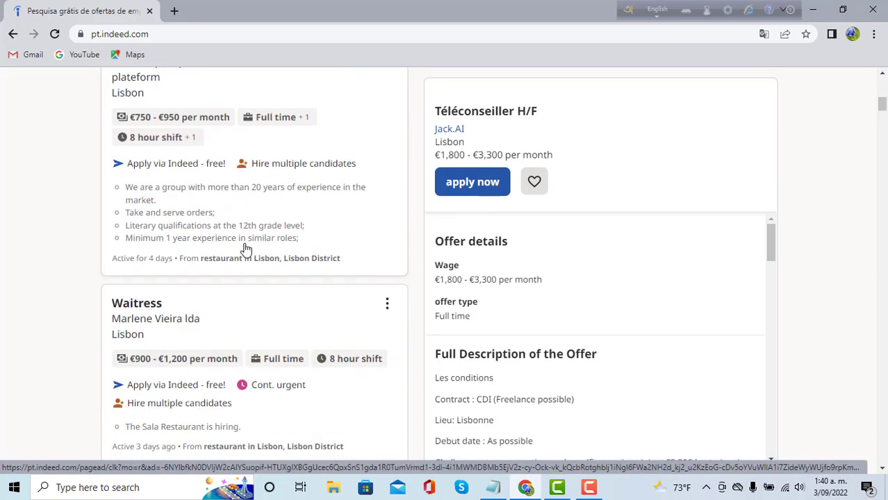
{"action": "scroll", "coordinate": [162, 167], "scroll_direction": "up", "scroll_amount": 1}
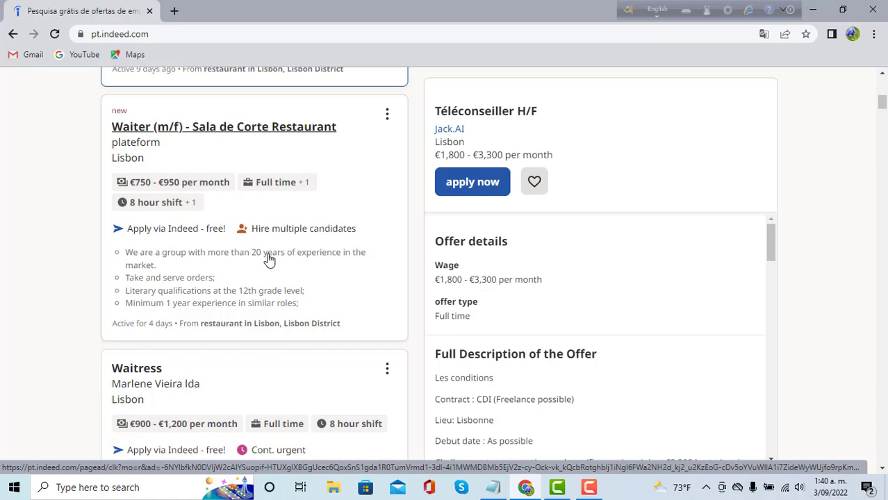
{"action": "scroll", "coordinate": [545, 259], "scroll_direction": "up", "scroll_amount": 2}
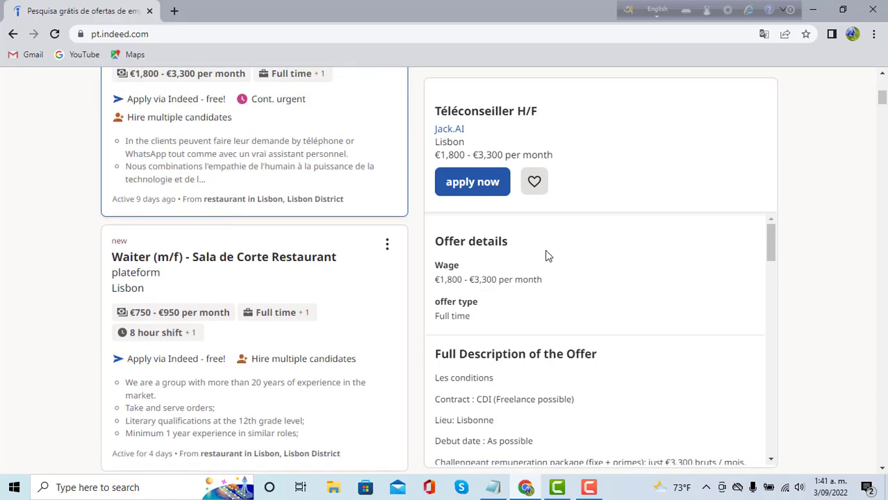
{"action": "scroll", "coordinate": [549, 250], "scroll_direction": "up", "scroll_amount": 1}
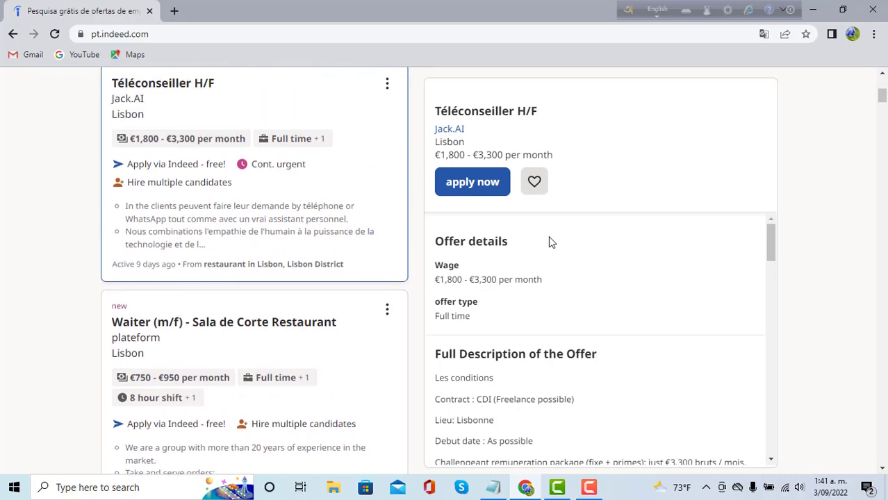
{"action": "scroll", "coordinate": [406, 254], "scroll_direction": "down", "scroll_amount": 8}
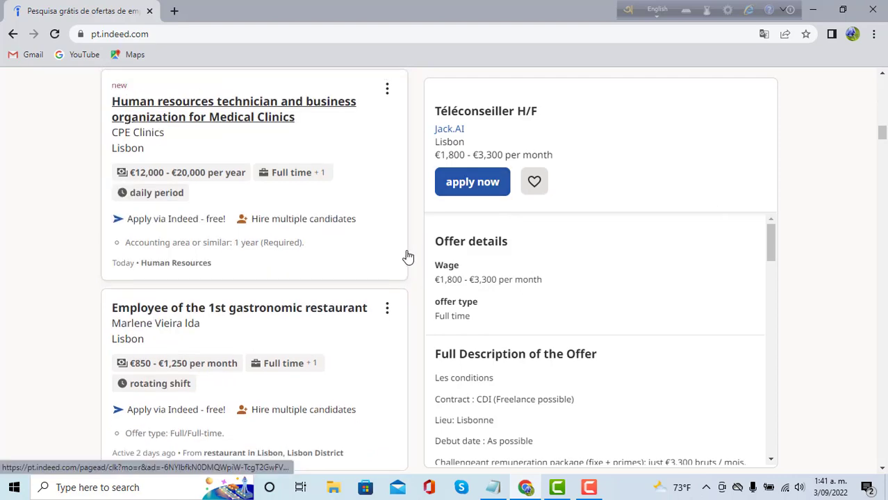
{"action": "scroll", "coordinate": [375, 257], "scroll_direction": "up", "scroll_amount": 7}
{"action": "scroll", "coordinate": [345, 260], "scroll_direction": "up", "scroll_amount": 10}
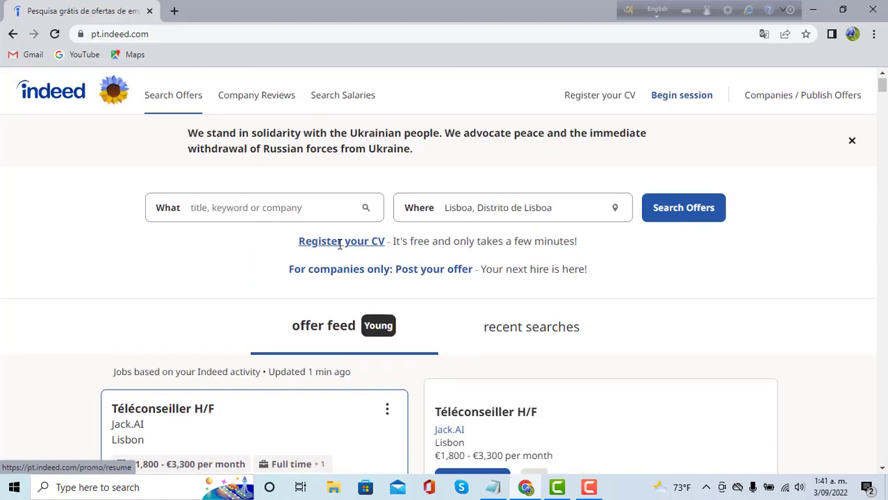
Step: Search for "hotel" job offers in Lisboa, Distrito de Lisboa
{"action": "left_click", "coordinate": [255, 207]}
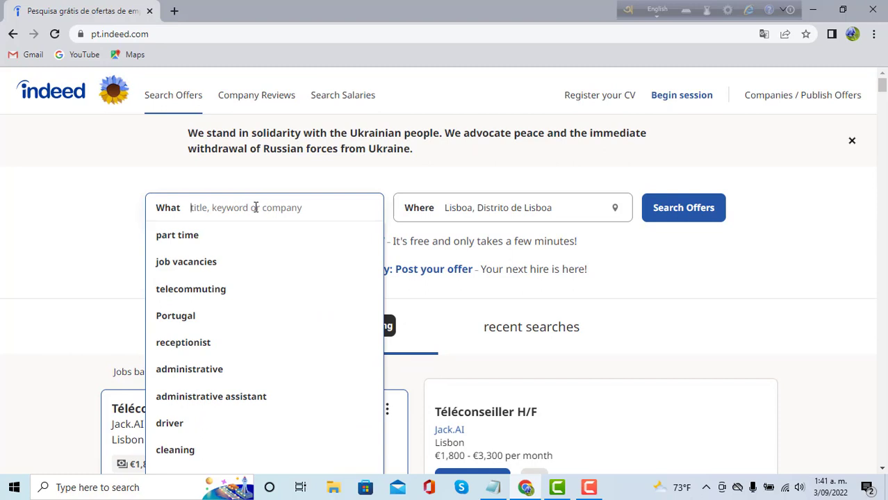
{"action": "type", "text": "hotel"}
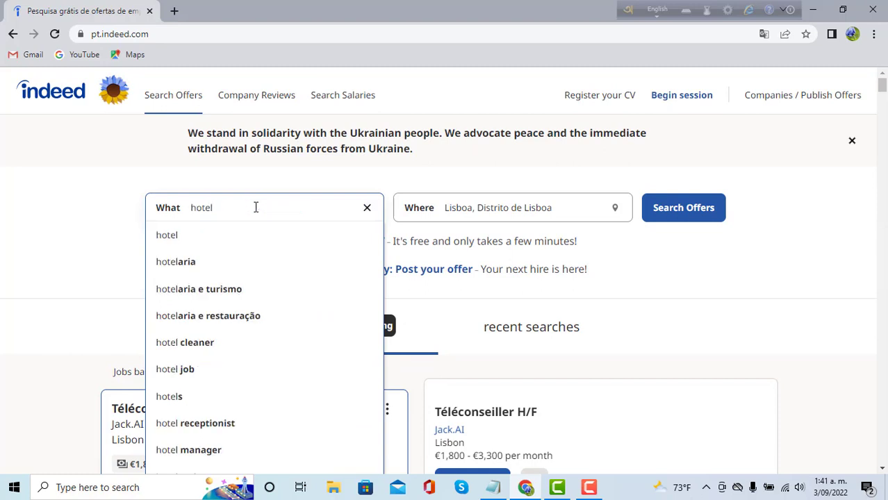
{"action": "left_click", "coordinate": [205, 237]}
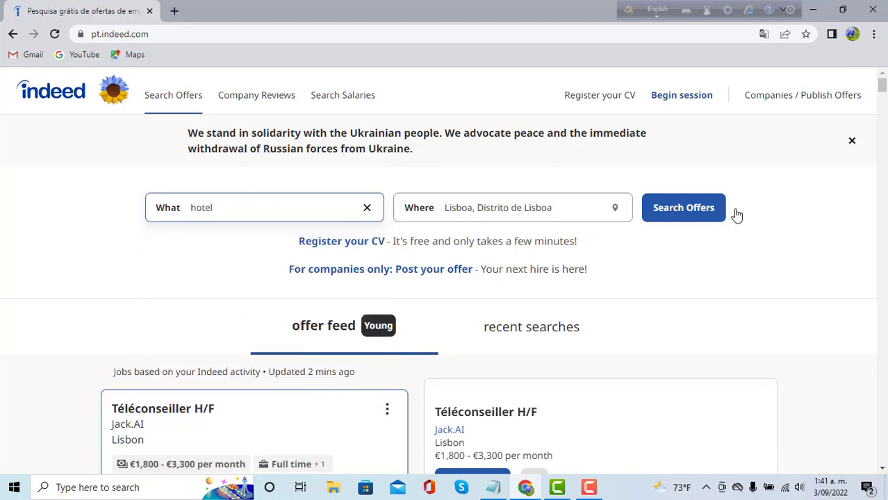
{"action": "left_click", "coordinate": [692, 214]}
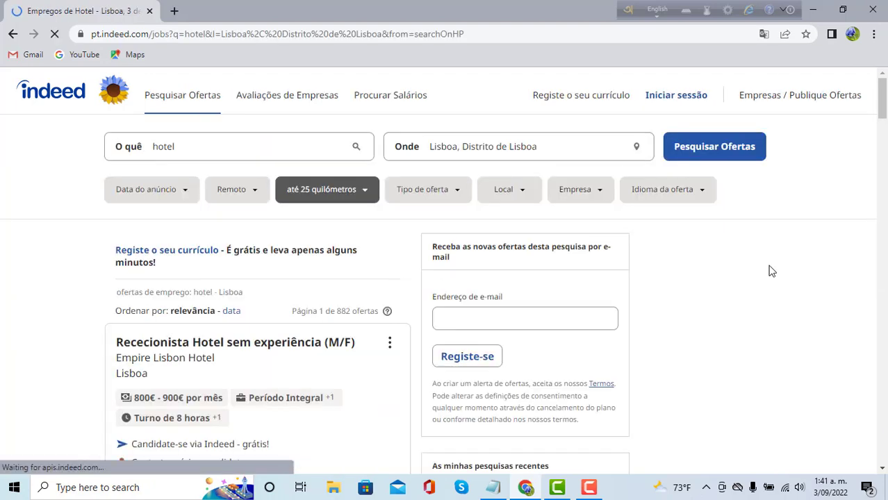
Step: Open the "Rececionista Hotel sem experiência (M/F)" offer from Empire Lisbon Hotel and request an English translation of the page
{"action": "left_click", "coordinate": [182, 416]}
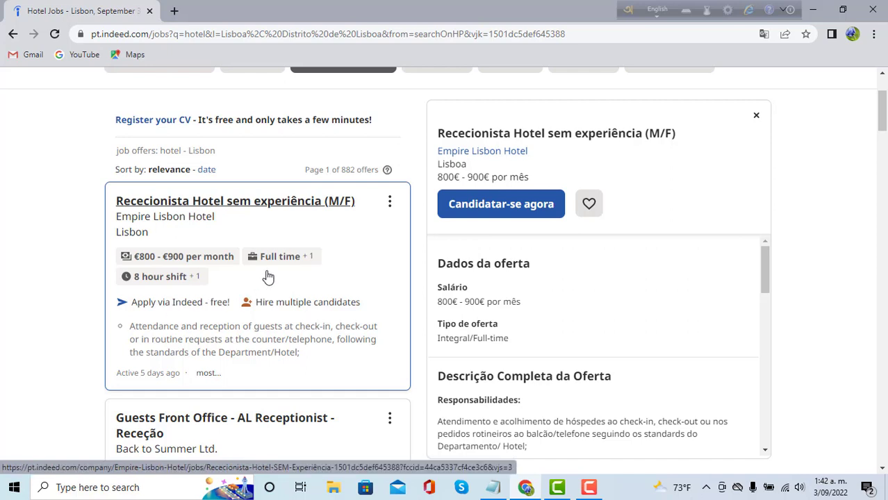
{"action": "right_click", "coordinate": [67, 186]}
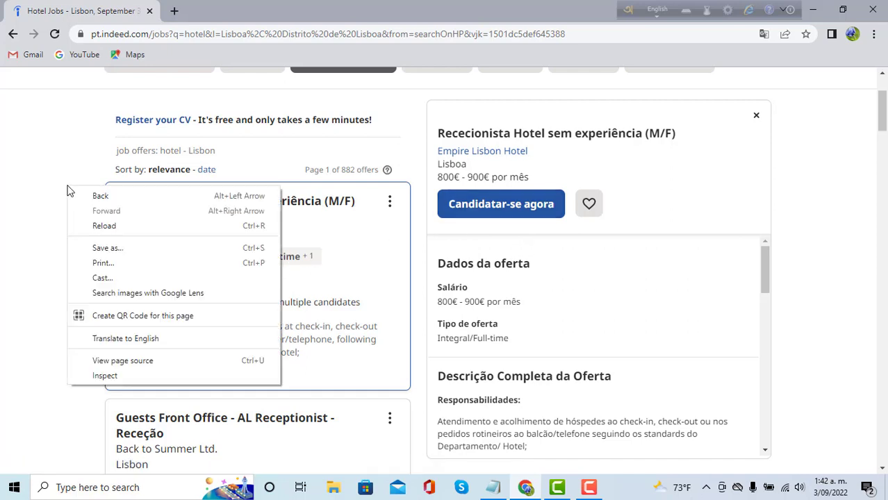
{"action": "left_click", "coordinate": [107, 344]}
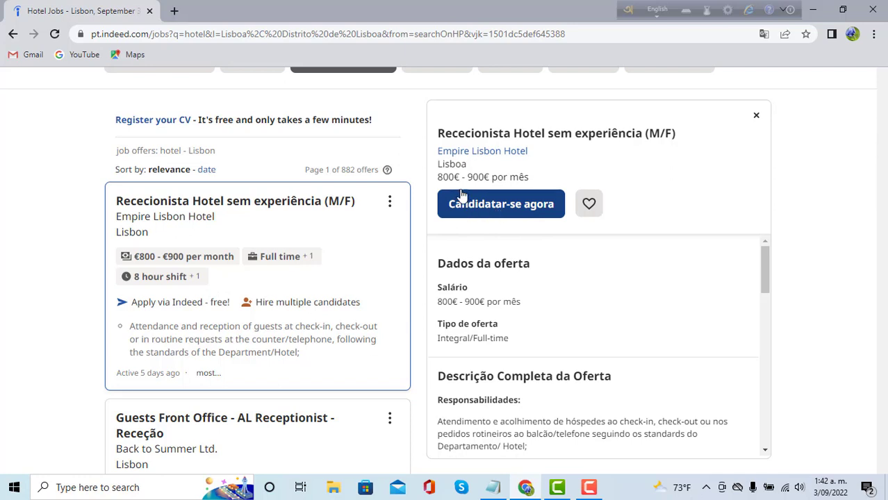
Step: Start the application for the hotel receptionist offer and sign in to Indeed with the existing Google account
{"action": "left_click", "coordinate": [507, 205]}
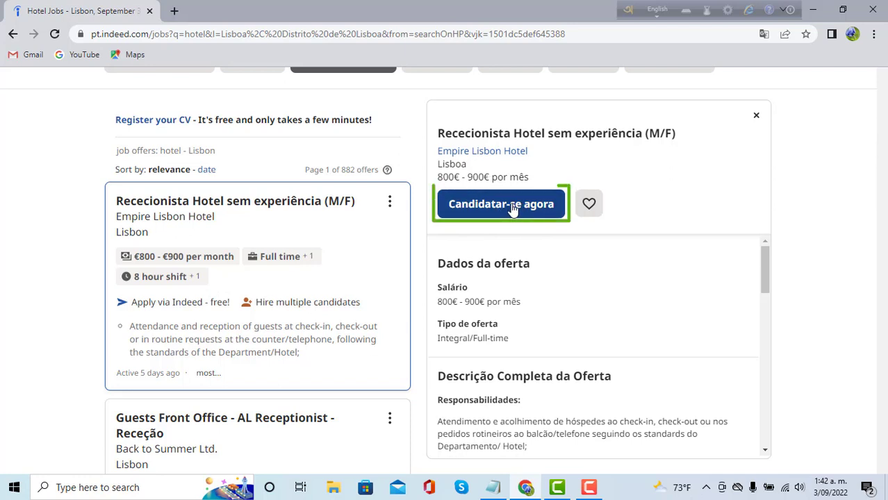
{"action": "left_click", "coordinate": [512, 211]}
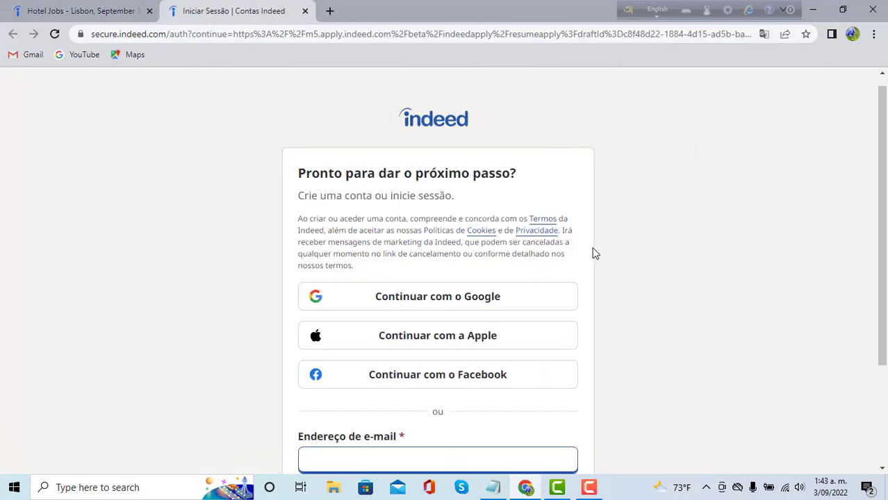
{"action": "left_click", "coordinate": [474, 312]}
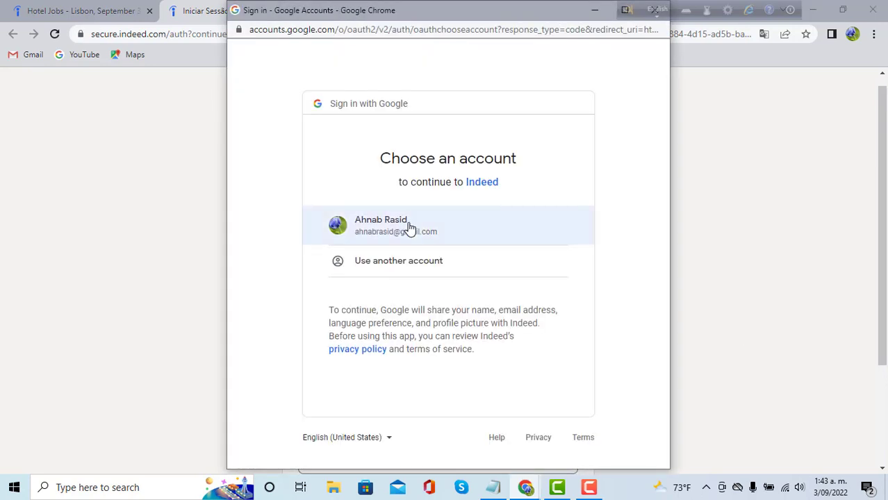
{"action": "left_click", "coordinate": [410, 227]}
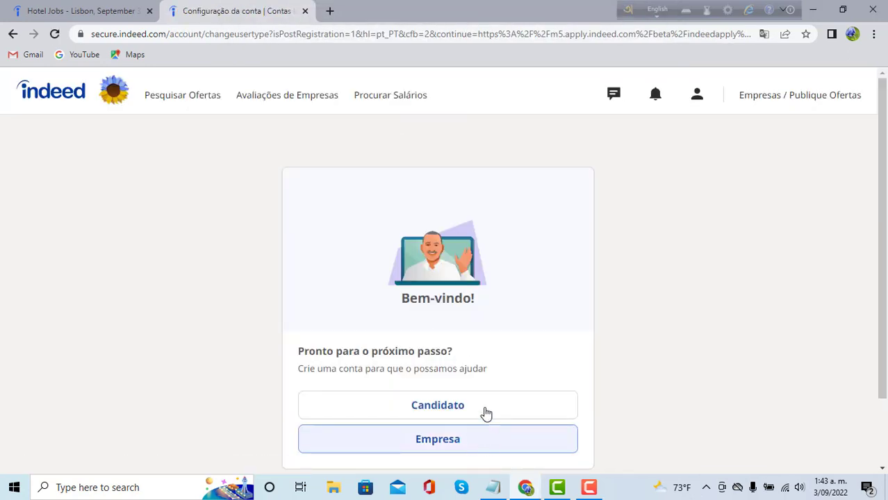
Step: Set up the new account as a job seeker ("Candidato")
{"action": "scroll", "coordinate": [487, 386], "scroll_direction": "down", "scroll_amount": 1}
{"action": "scroll", "coordinate": [486, 392], "scroll_direction": "down", "scroll_amount": 1}
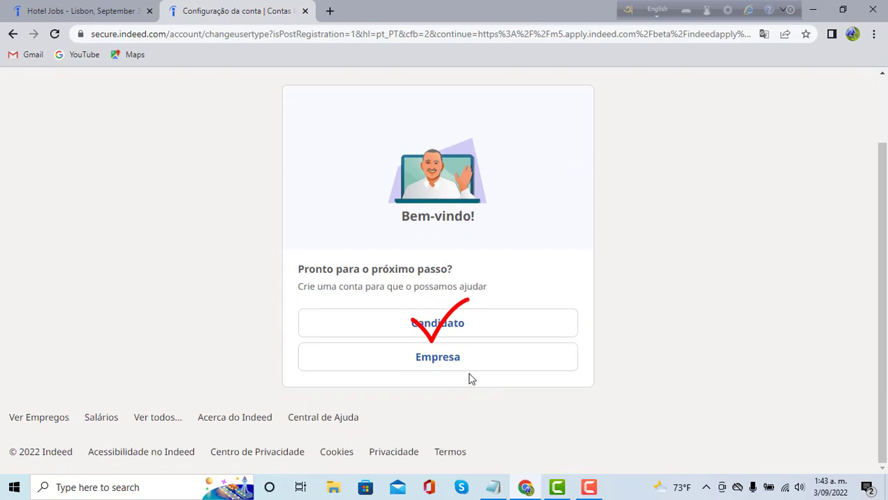
{"action": "left_click", "coordinate": [508, 326]}
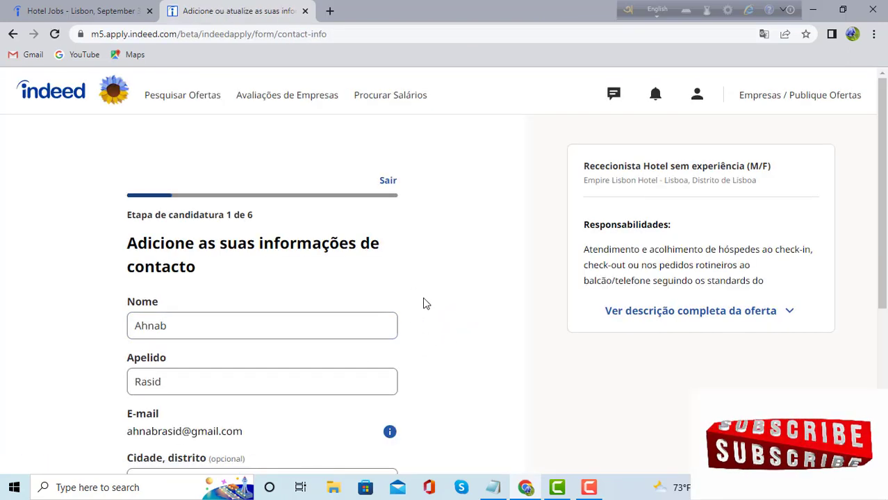
Step: Look over the contact information form of the application and translate the page into English
{"action": "scroll", "coordinate": [426, 304], "scroll_direction": "down", "scroll_amount": 1}
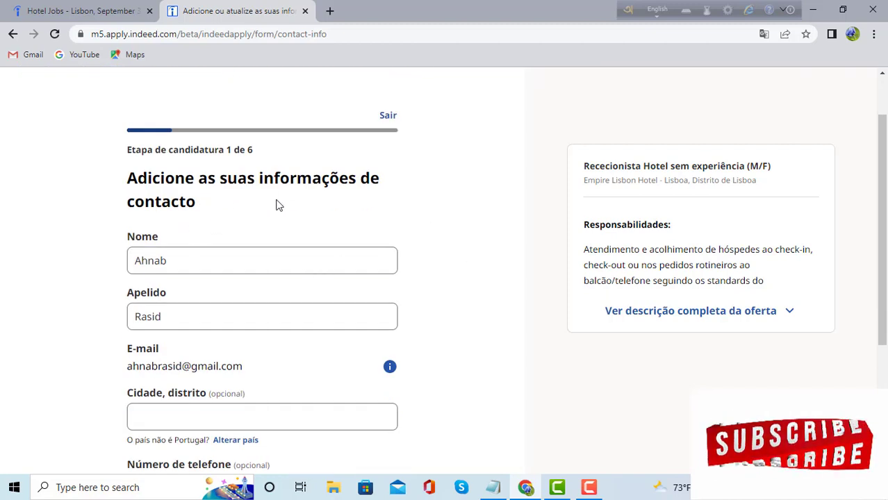
{"action": "scroll", "coordinate": [352, 228], "scroll_direction": "down", "scroll_amount": 3}
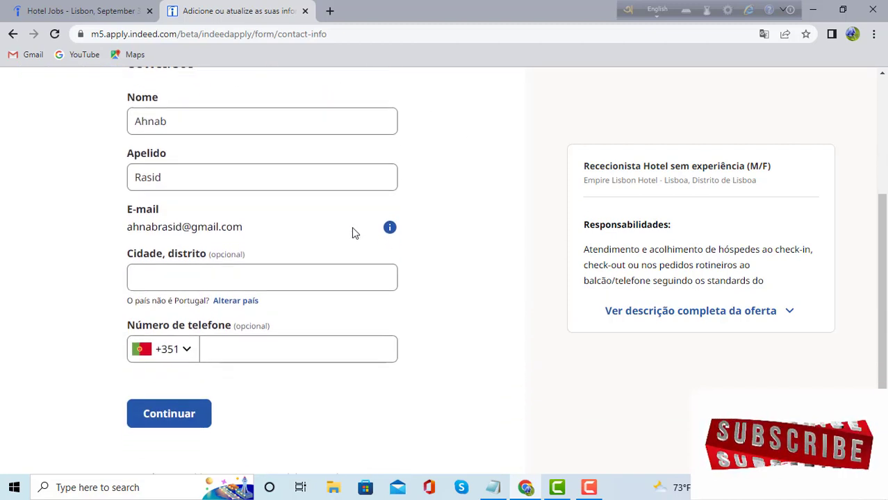
{"action": "scroll", "coordinate": [352, 233], "scroll_direction": "up", "scroll_amount": 4}
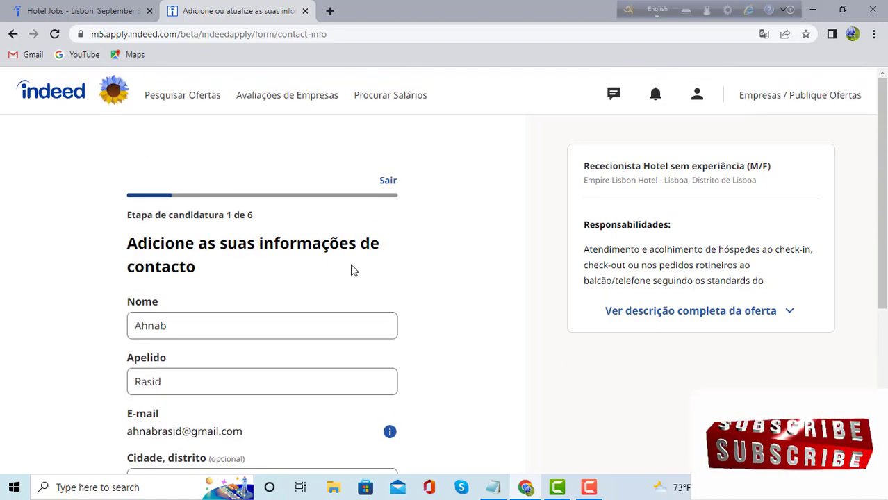
{"action": "scroll", "coordinate": [517, 292], "scroll_direction": "down", "scroll_amount": 2}
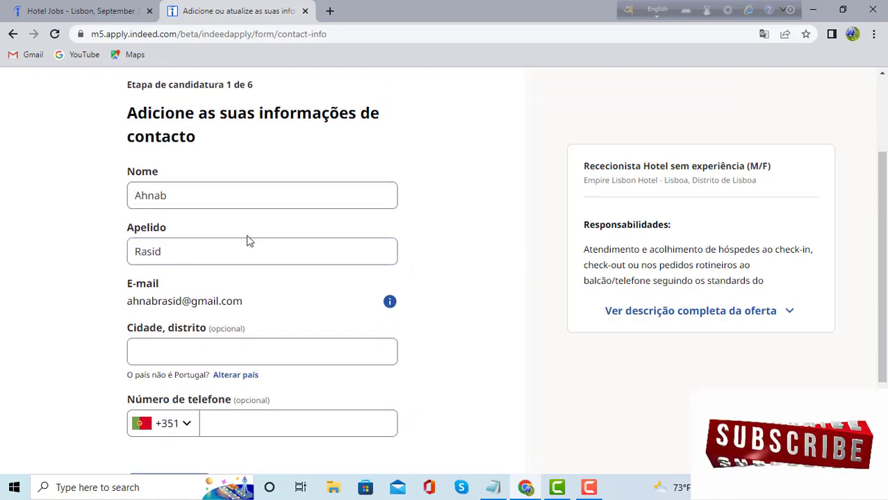
{"action": "scroll", "coordinate": [273, 222], "scroll_direction": "up", "scroll_amount": 1}
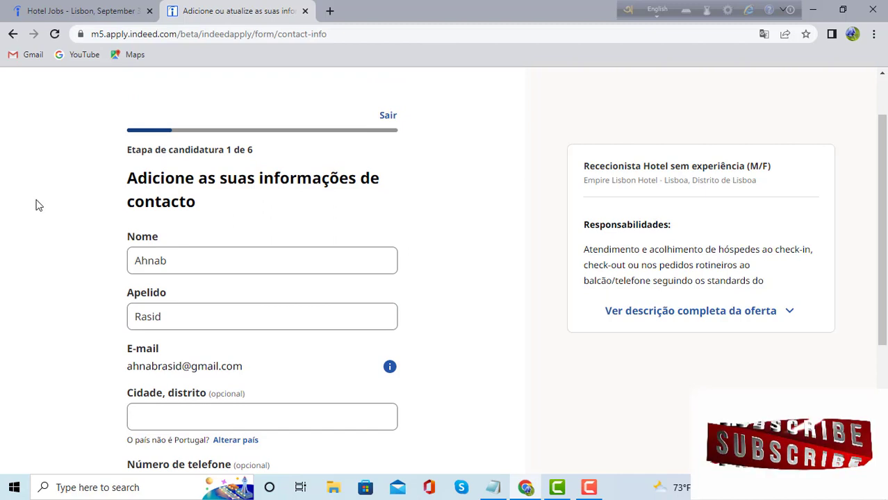
{"action": "right_click", "coordinate": [73, 168]}
{"action": "left_click", "coordinate": [129, 326]}
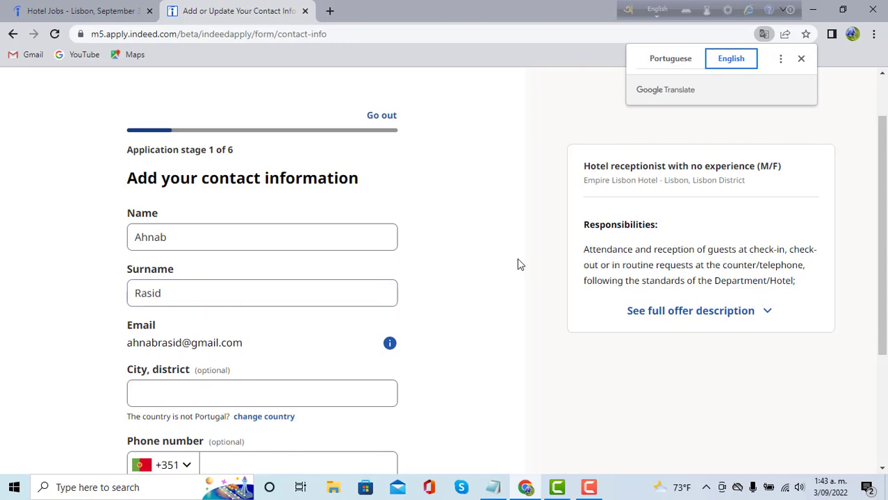
Step: Review the name, surname, email and city fields of the contact information form
{"action": "scroll", "coordinate": [517, 258], "scroll_direction": "down", "scroll_amount": 1}
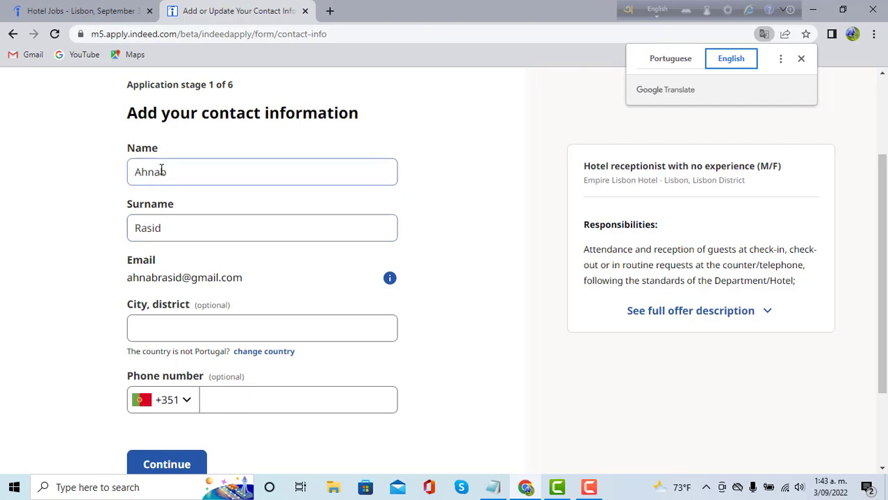
{"action": "left_click", "coordinate": [189, 170]}
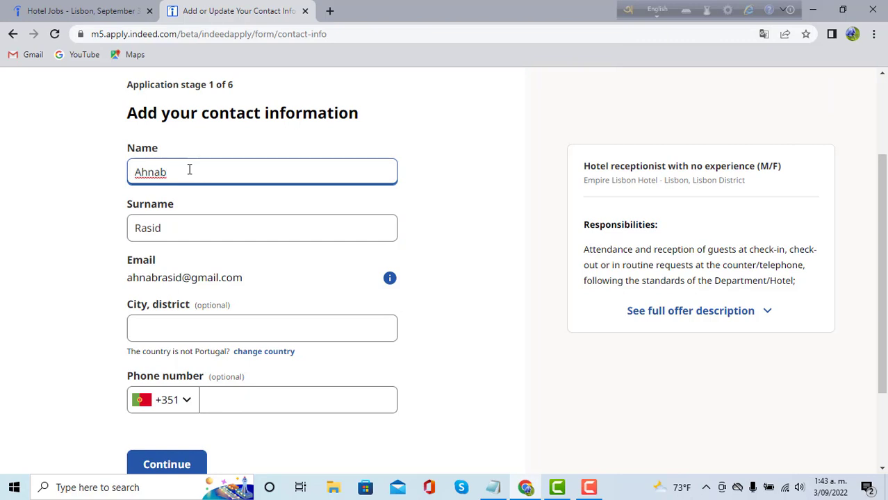
{"action": "left_click", "coordinate": [176, 234]}
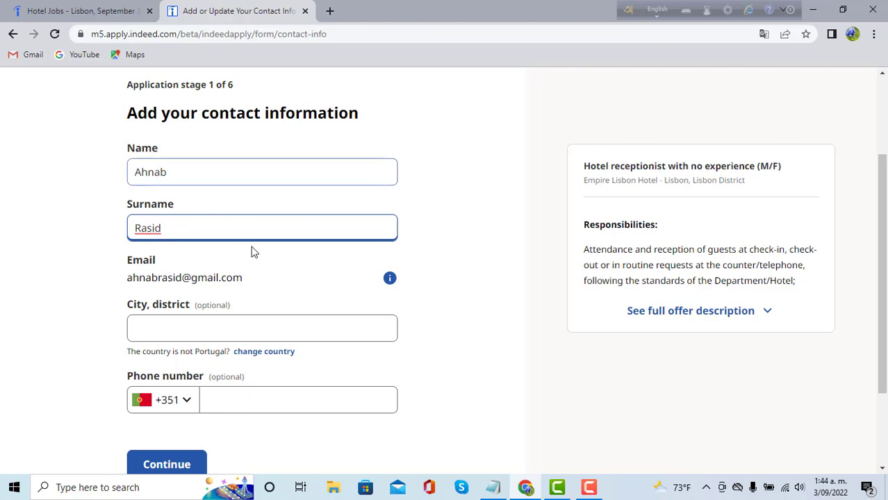
{"action": "scroll", "coordinate": [241, 267], "scroll_direction": "down", "scroll_amount": 1}
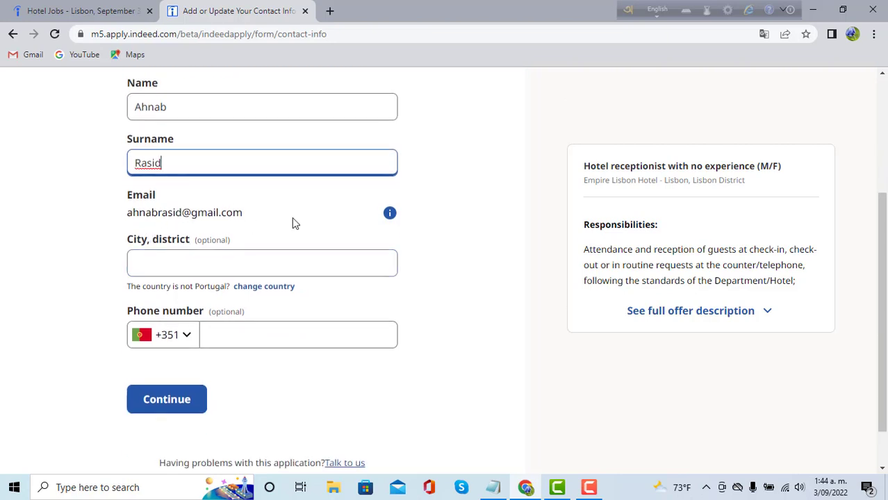
{"action": "left_click", "coordinate": [177, 263]}
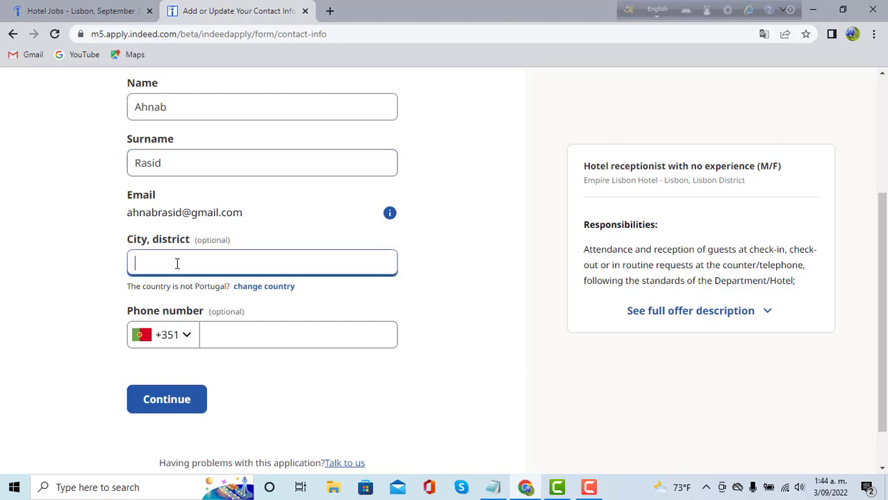
Step: Set the phone number's country code to Bangladesh (+880)
{"action": "scroll", "coordinate": [171, 273], "scroll_direction": "down", "scroll_amount": 1}
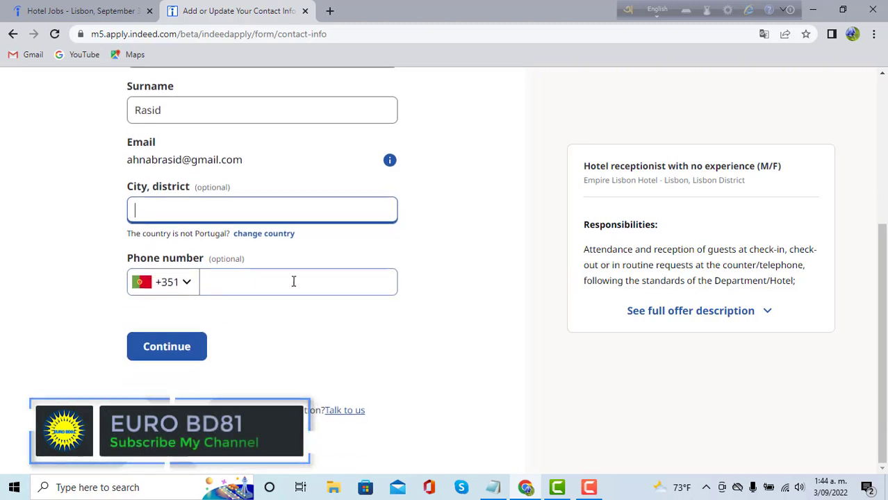
{"action": "left_click", "coordinate": [186, 283]}
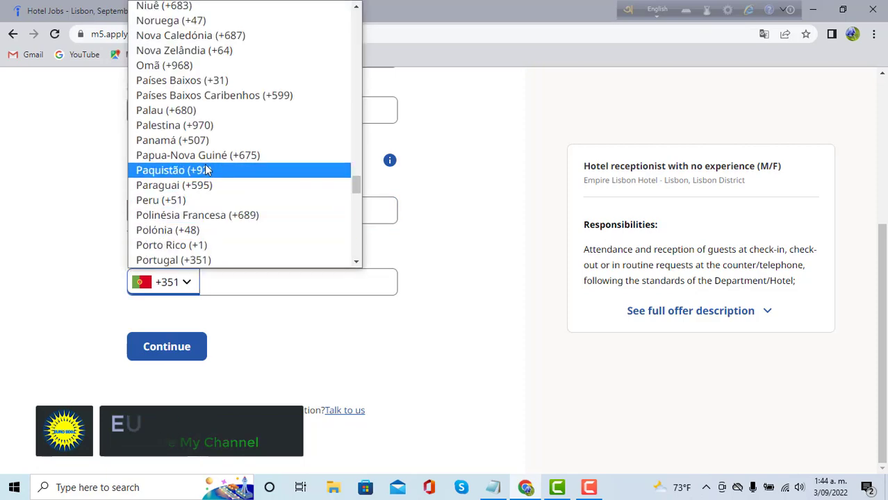
{"action": "scroll", "coordinate": [206, 172], "scroll_direction": "up", "scroll_amount": 15}
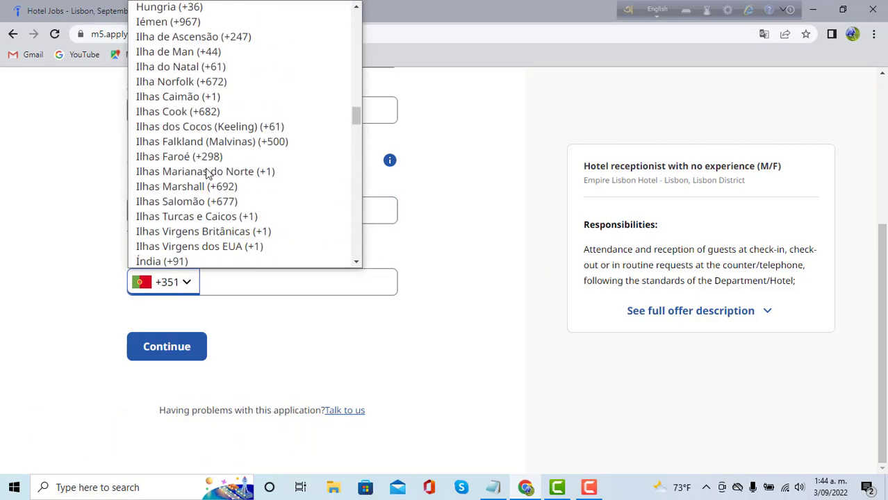
{"action": "scroll", "coordinate": [206, 174], "scroll_direction": "up", "scroll_amount": 18}
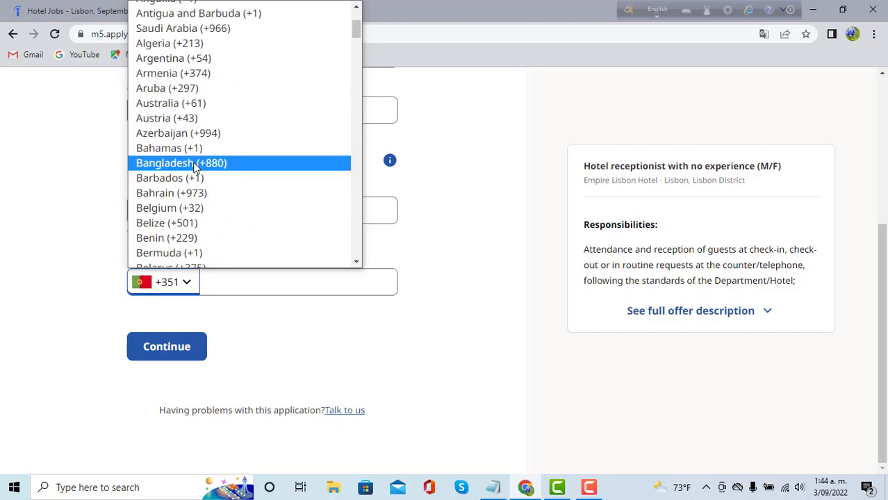
{"action": "left_click", "coordinate": [202, 165]}
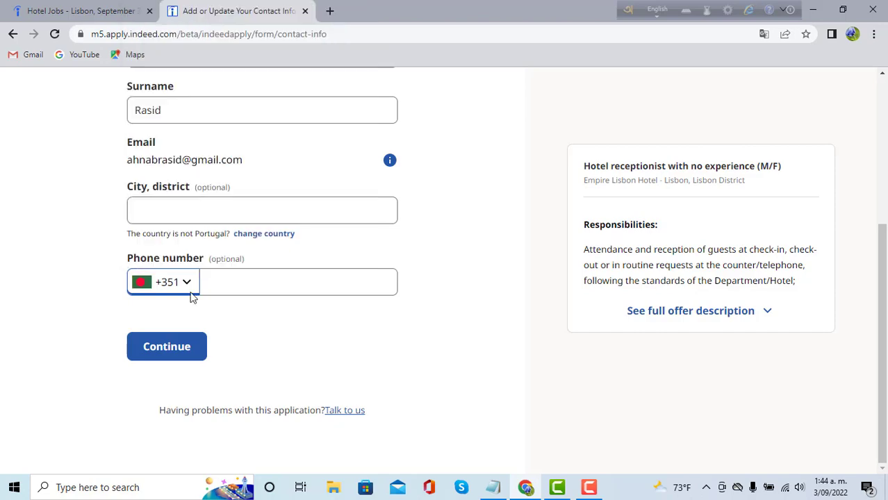
Step: Leave the phone number blank, continue to the CV stage of the application and look over its three CV options
{"action": "left_click", "coordinate": [243, 281]}
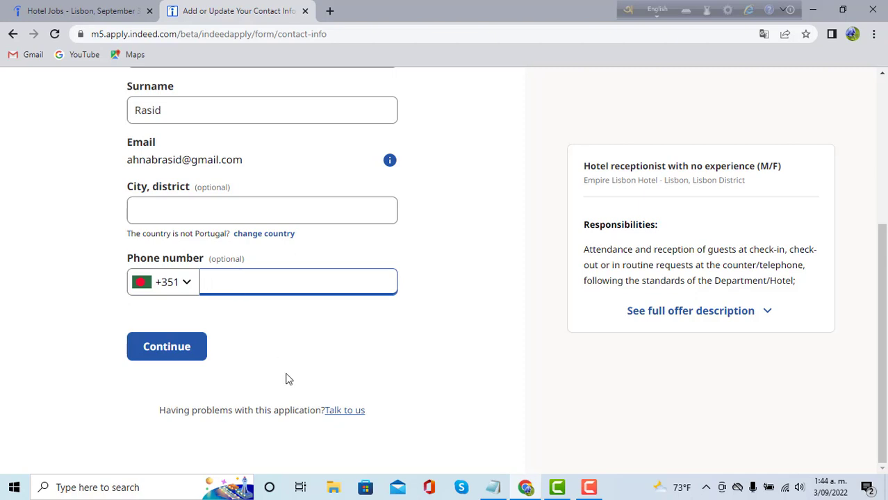
{"action": "left_click", "coordinate": [163, 350]}
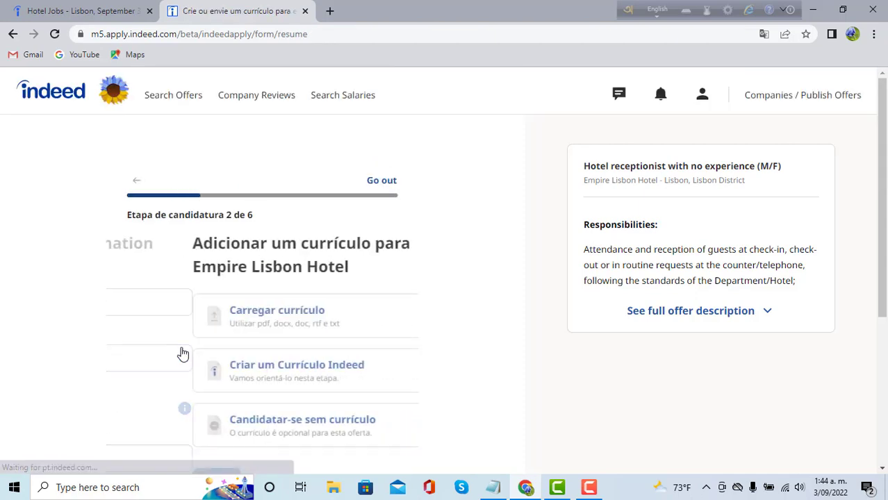
{"action": "scroll", "coordinate": [409, 331], "scroll_direction": "down", "scroll_amount": 1}
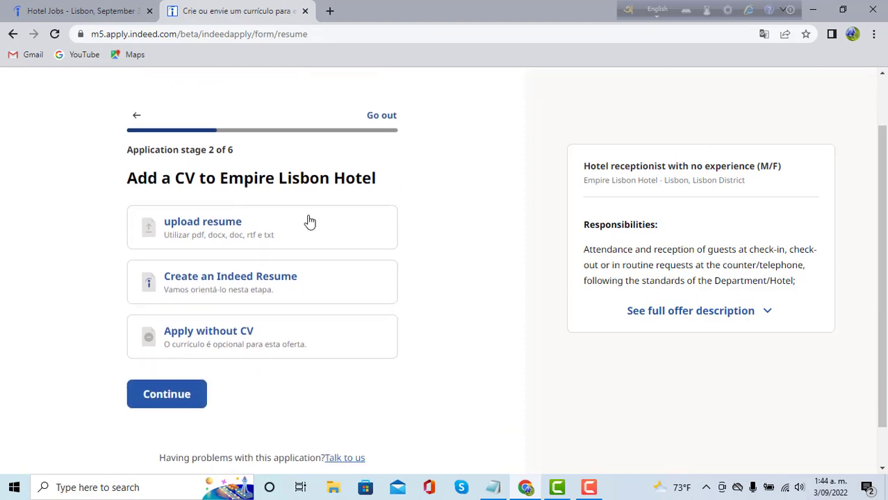
{"action": "scroll", "coordinate": [127, 263], "scroll_direction": "up", "scroll_amount": 1}
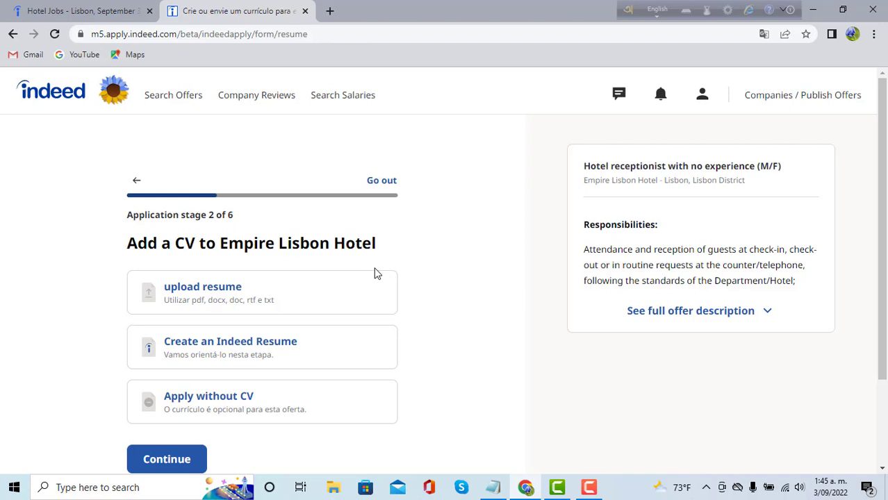
{"action": "scroll", "coordinate": [362, 298], "scroll_direction": "down", "scroll_amount": 1}
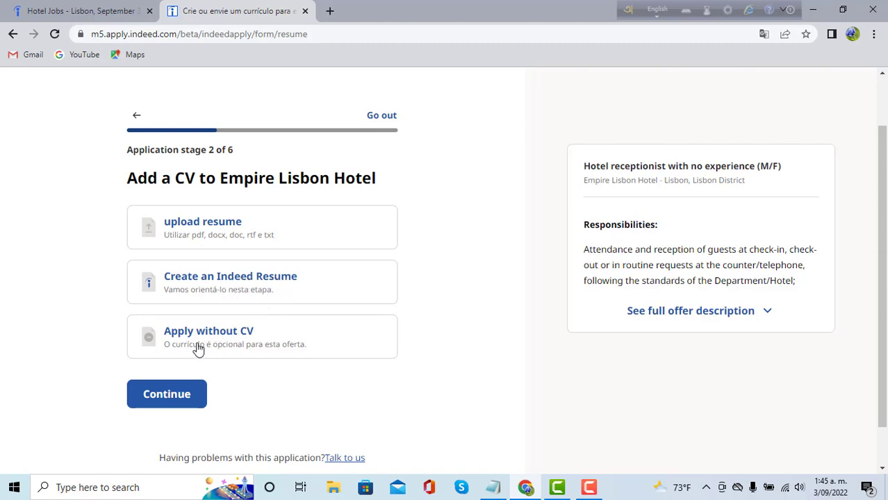
{"action": "scroll", "coordinate": [212, 345], "scroll_direction": "down", "scroll_amount": 1}
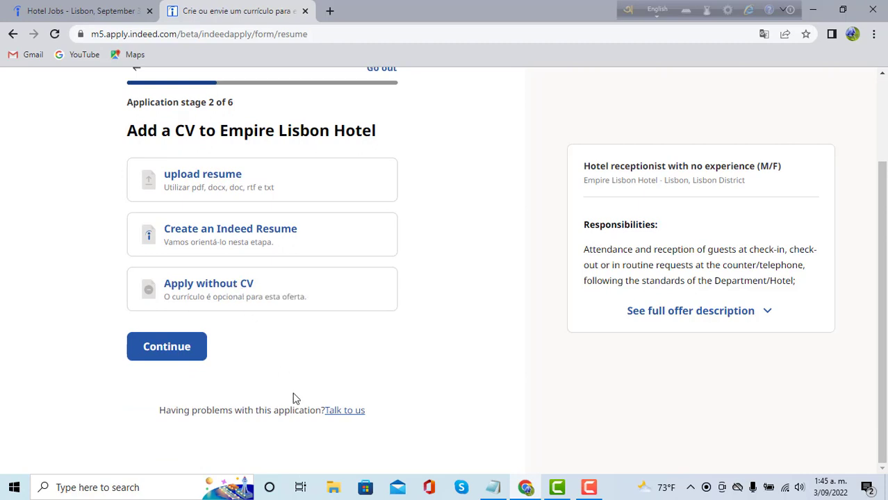
{"action": "scroll", "coordinate": [306, 382], "scroll_direction": "up", "scroll_amount": 1}
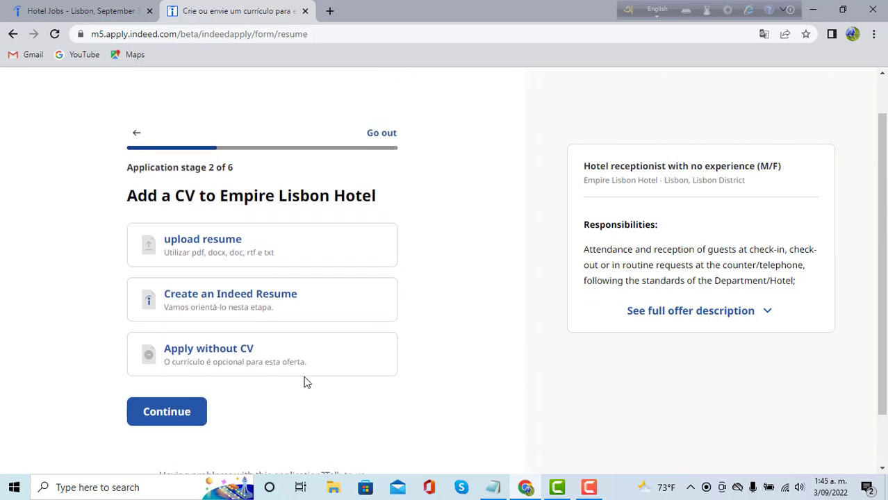
Step: Upload the "PDFDeclaracion AYUDAR 200 EURO" PDF from the Desktop folder as the resume for the application
{"action": "left_click", "coordinate": [214, 244]}
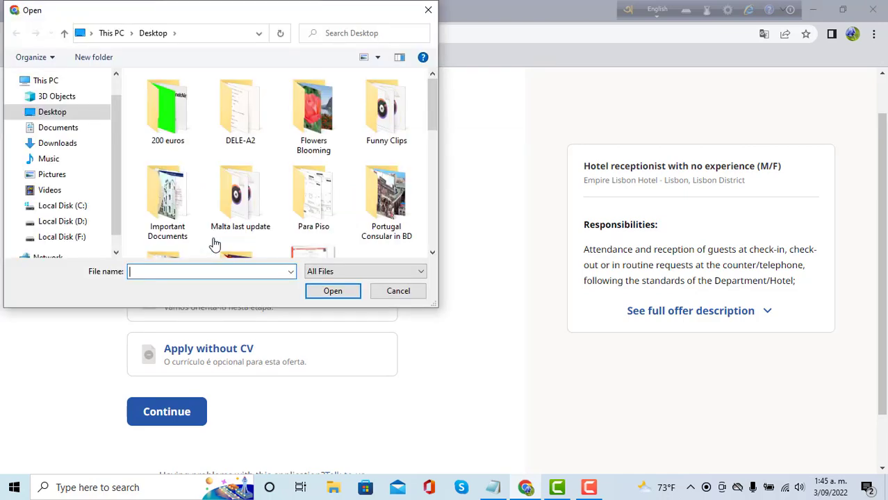
{"action": "scroll", "coordinate": [313, 201], "scroll_direction": "down", "scroll_amount": 3}
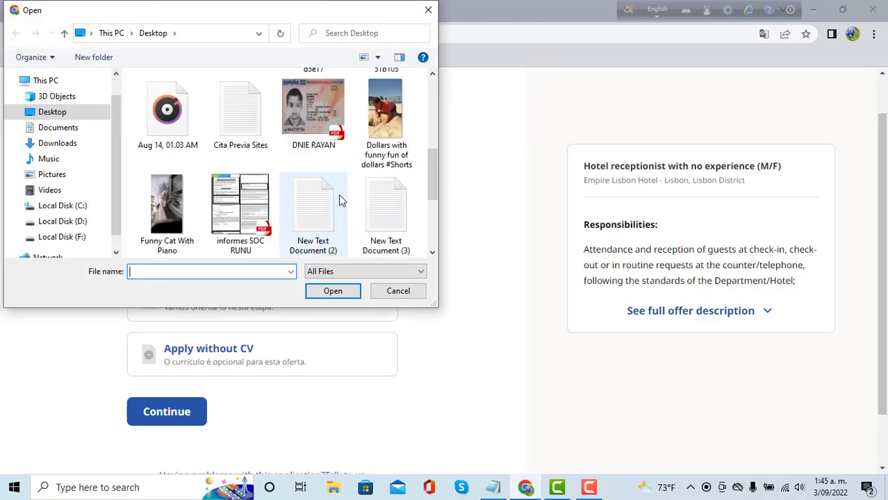
{"action": "scroll", "coordinate": [339, 234], "scroll_direction": "down", "scroll_amount": 3}
{"action": "left_click", "coordinate": [248, 191]}
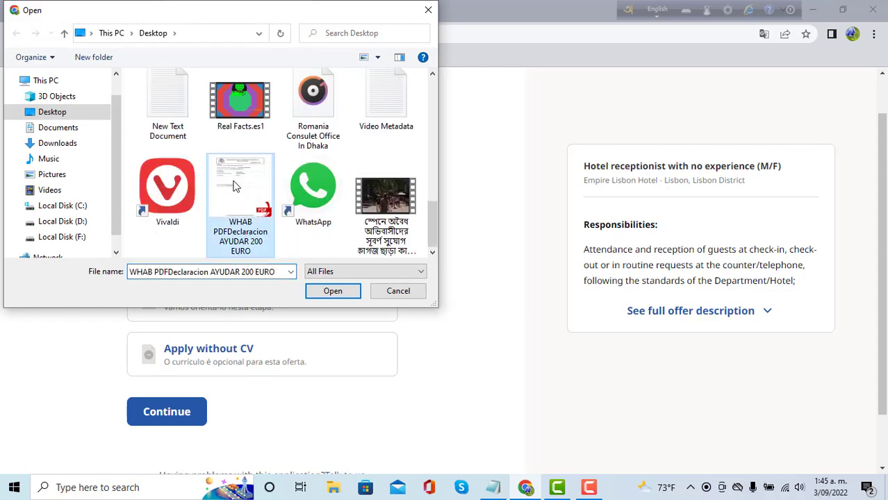
{"action": "left_click", "coordinate": [331, 291]}
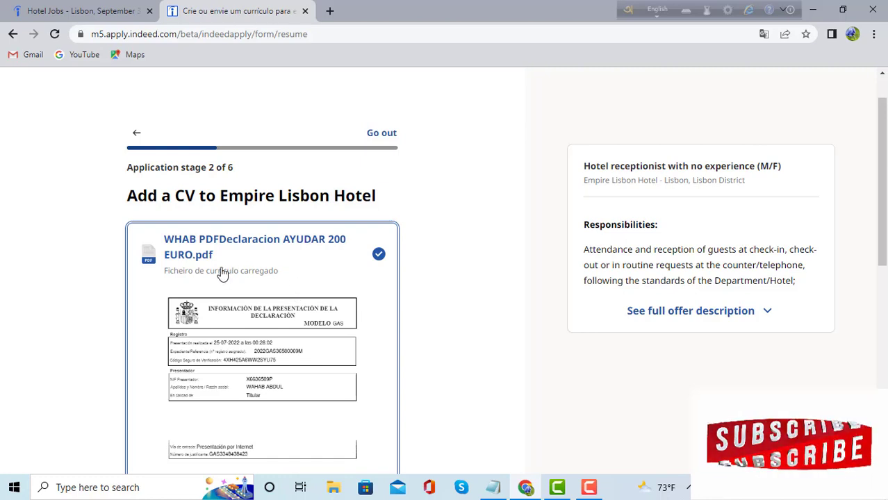
Step: Look through the preview of the uploaded resume file and continue to application stage 3
{"action": "scroll", "coordinate": [230, 274], "scroll_direction": "down", "scroll_amount": 4}
{"action": "scroll", "coordinate": [236, 273], "scroll_direction": "down", "scroll_amount": 1}
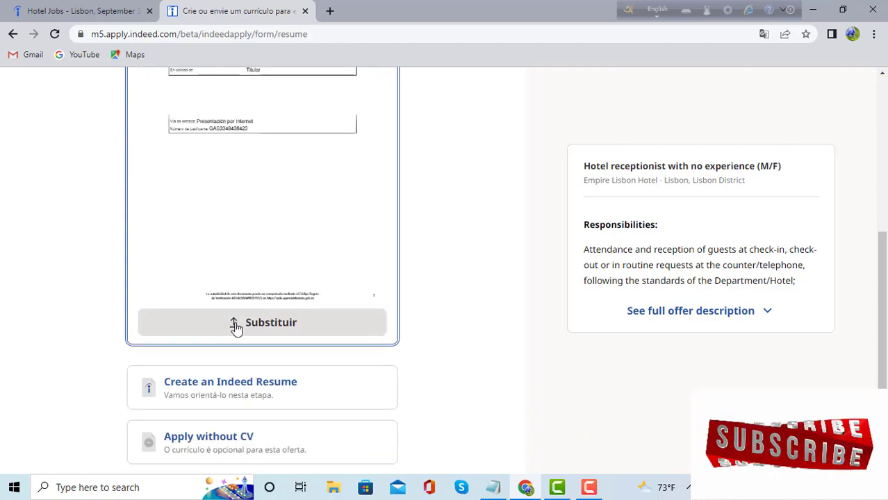
{"action": "scroll", "coordinate": [253, 230], "scroll_direction": "down", "scroll_amount": 2}
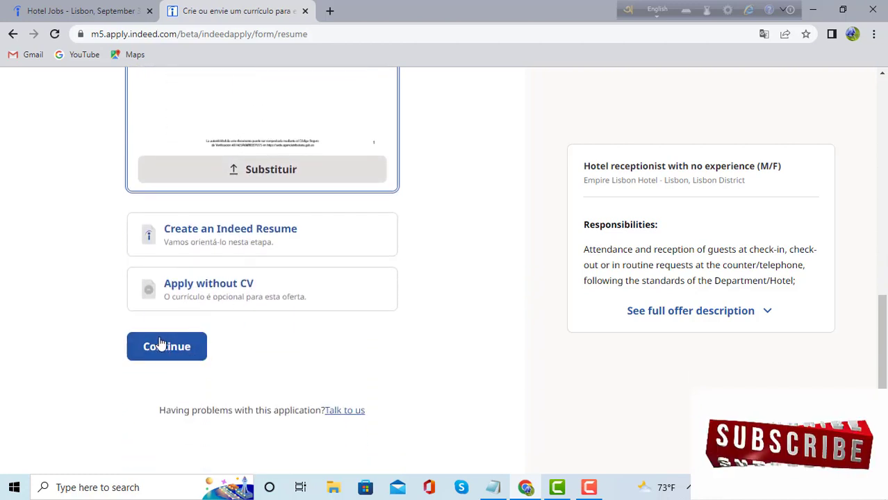
{"action": "left_click", "coordinate": [170, 348]}
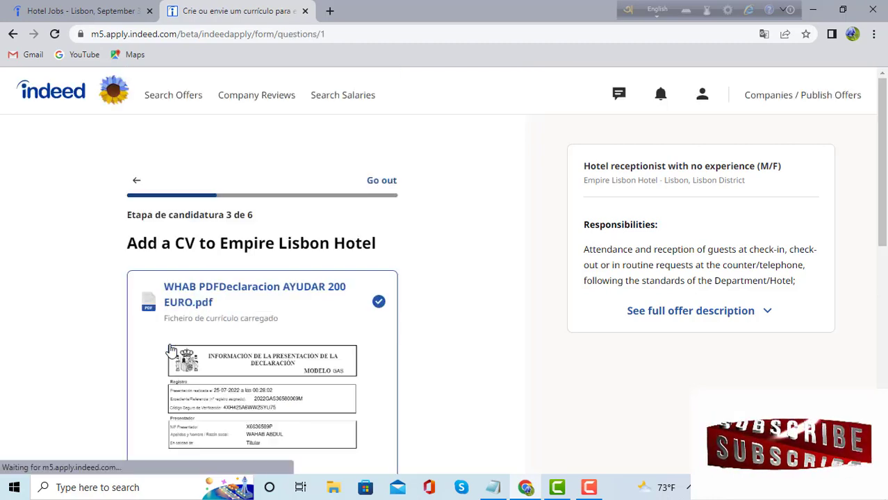